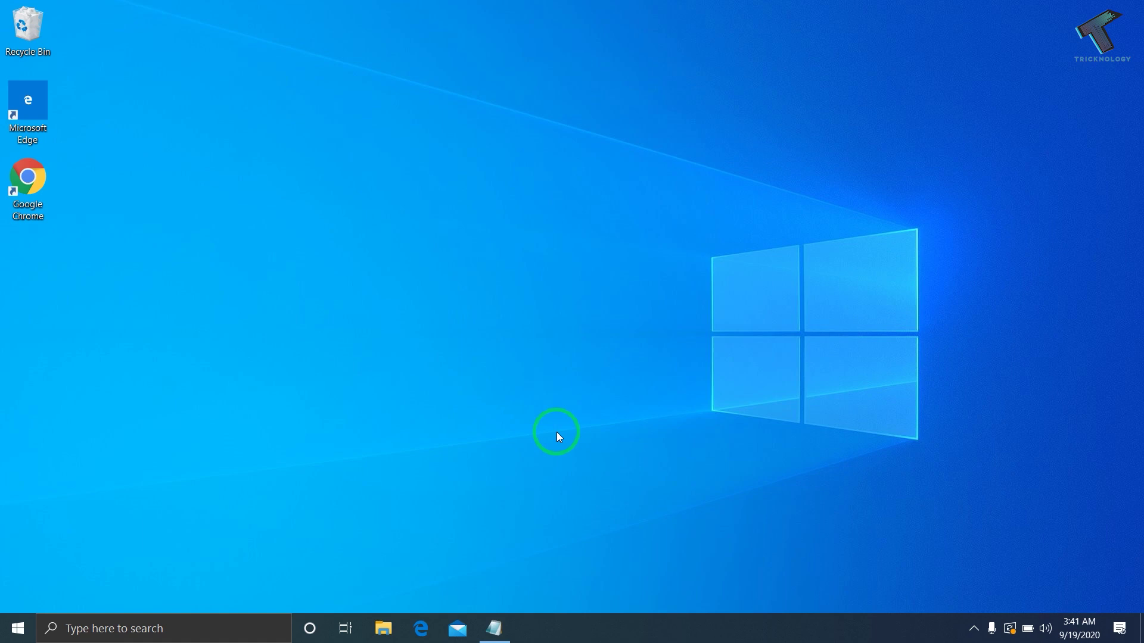
- Open Device Manager from the Start button's Win+X menu
right_click(17, 628)
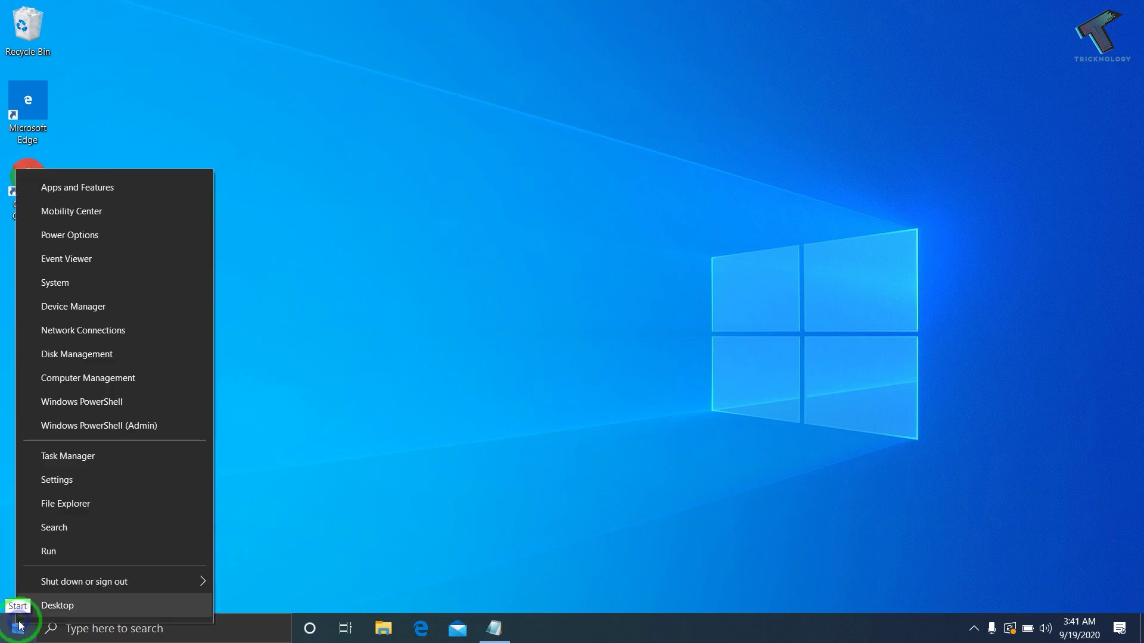
left_click(85, 307)
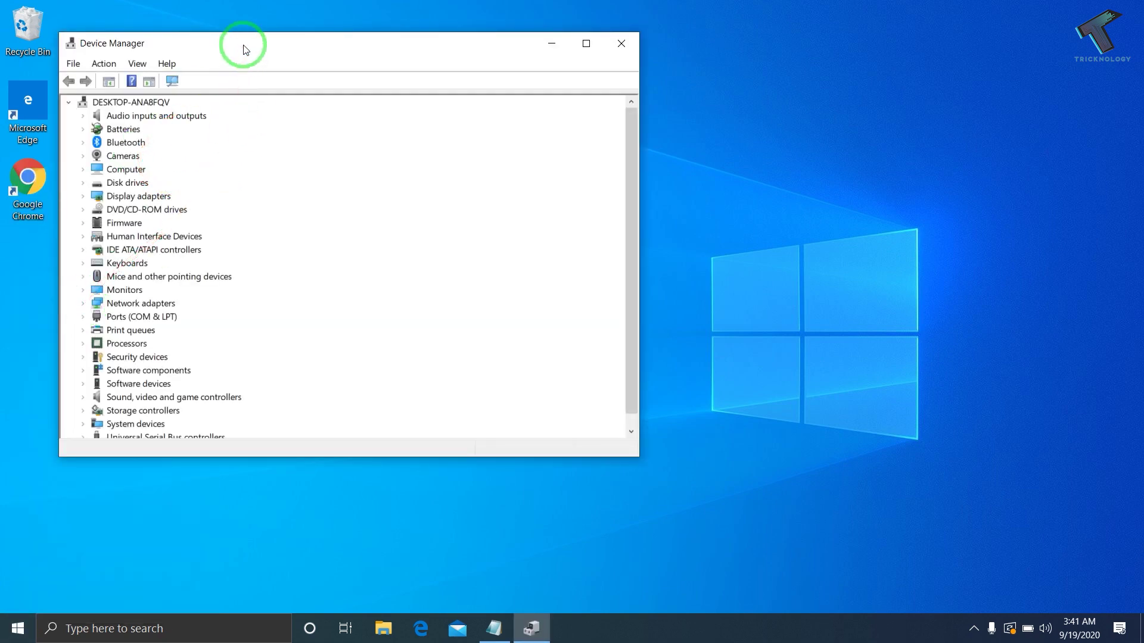
- Maximize Device Manager and turn on Show hidden devices in the View menu
double_click(243, 46)
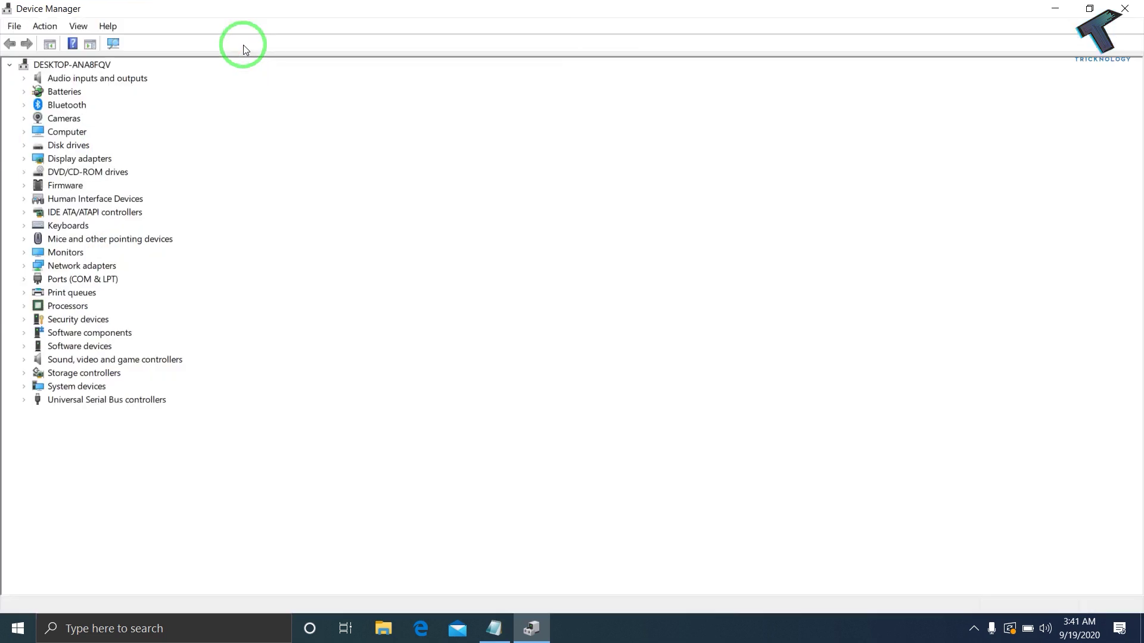
left_click(74, 26)
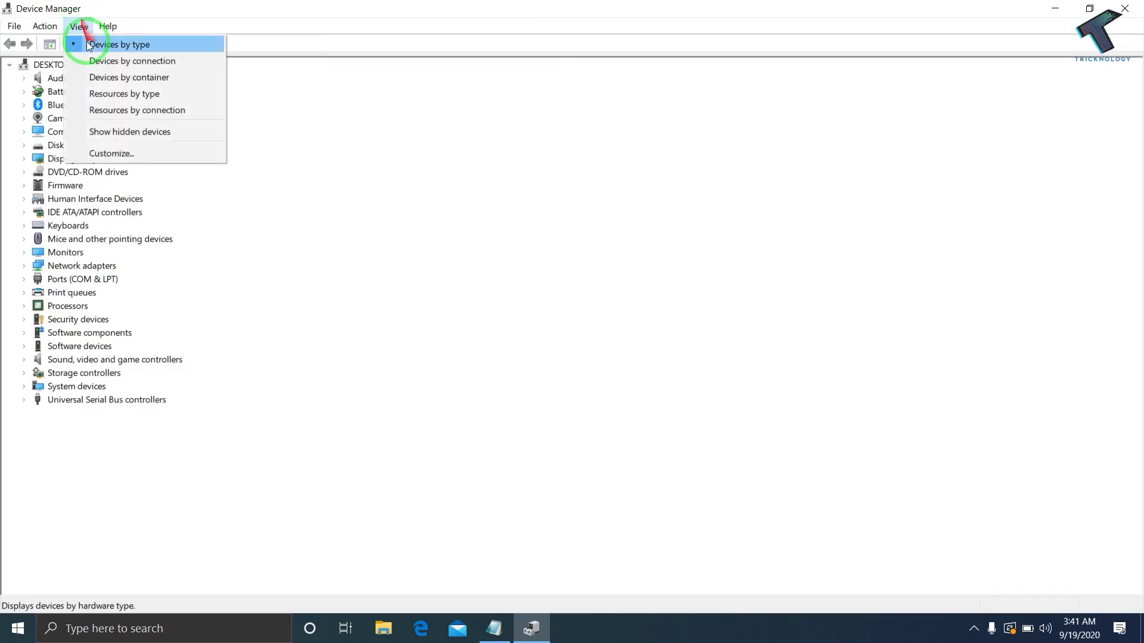
left_click(134, 131)
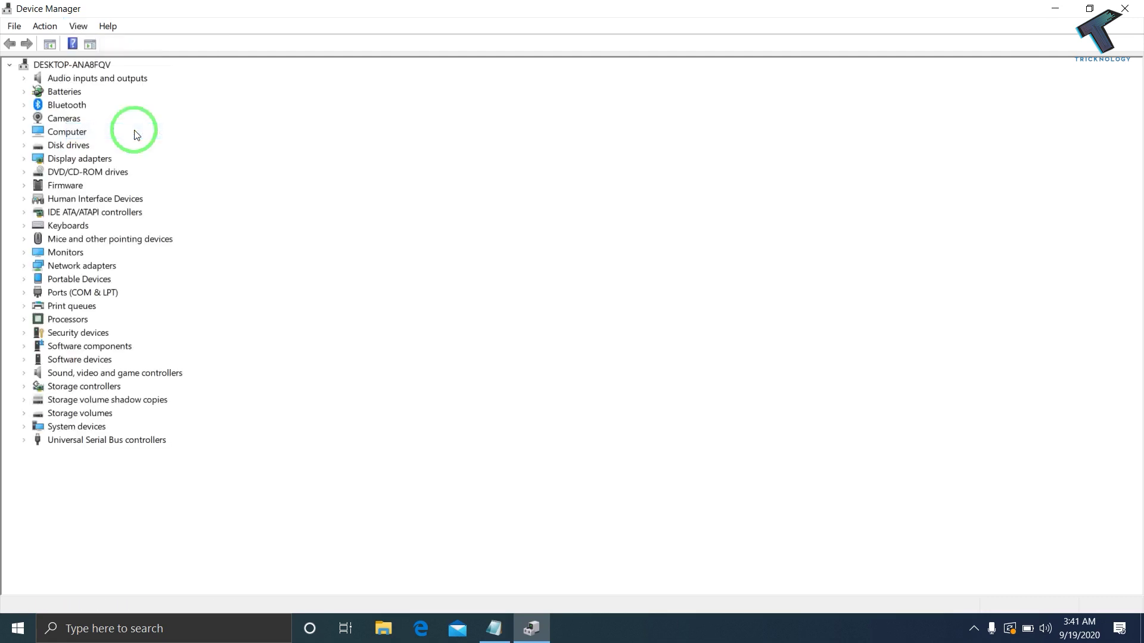
- Select Network adapters, scan for hardware changes, and close Device Manager
left_click(66, 266)
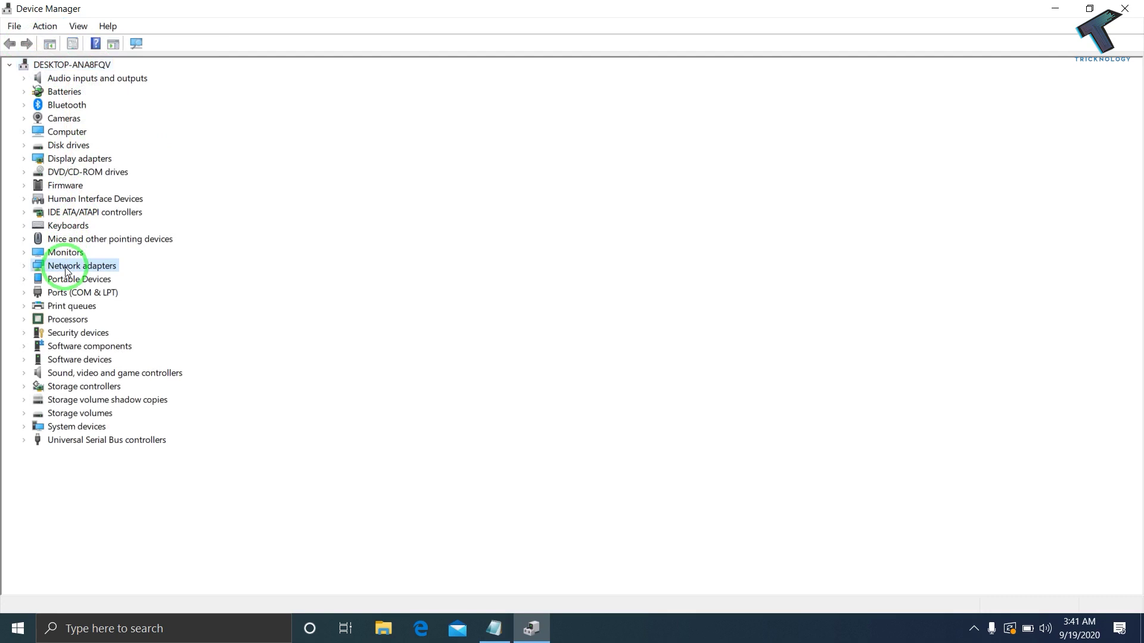
left_click(44, 26)
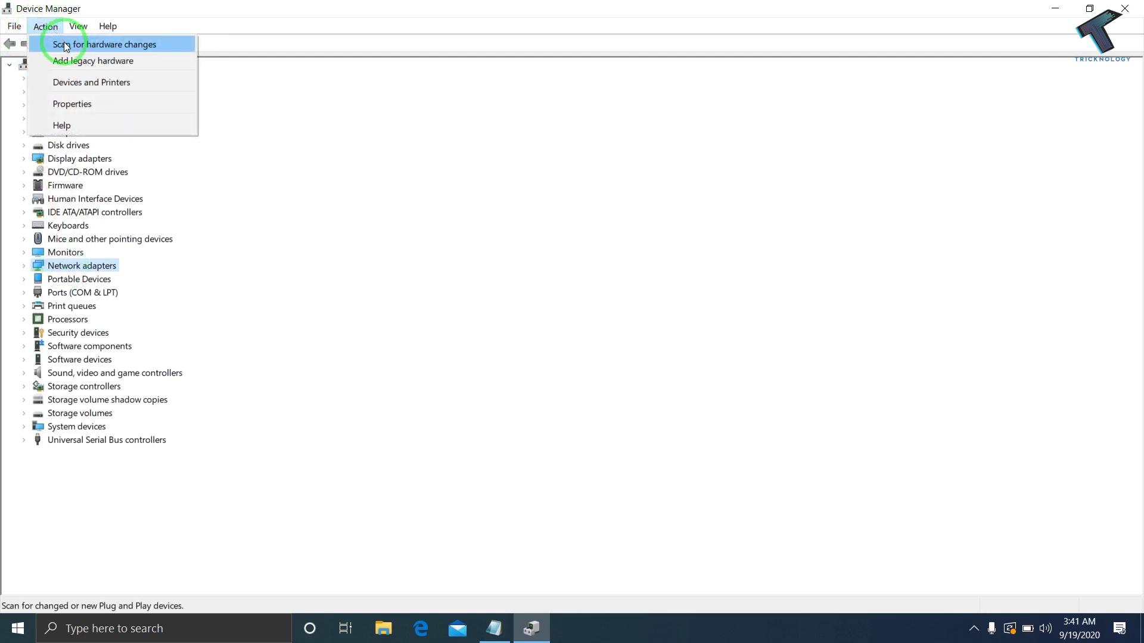
left_click(120, 43)
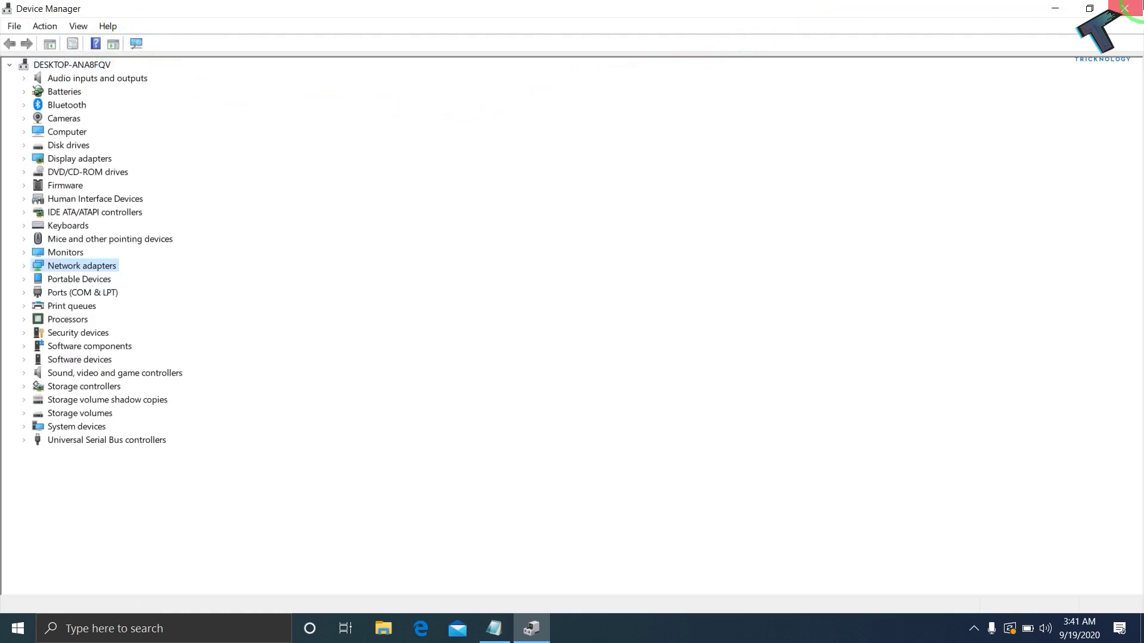
left_click(1126, 7)
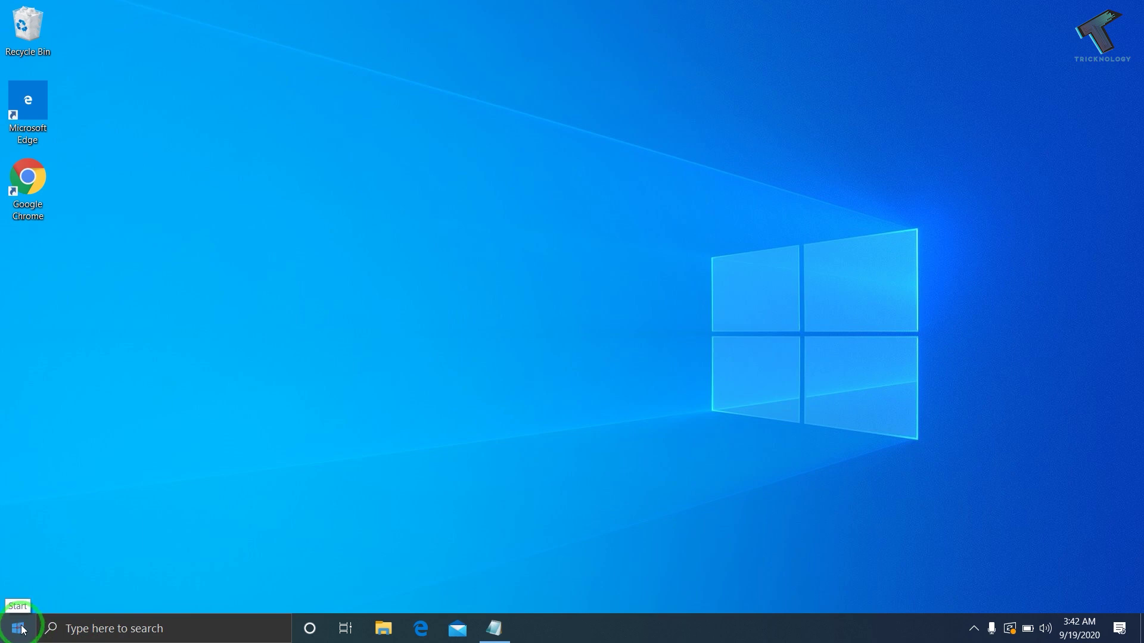
- Search Windows for 'network troubleshoot' to bring up Find and fix network problems
left_click(77, 626)
type("net")
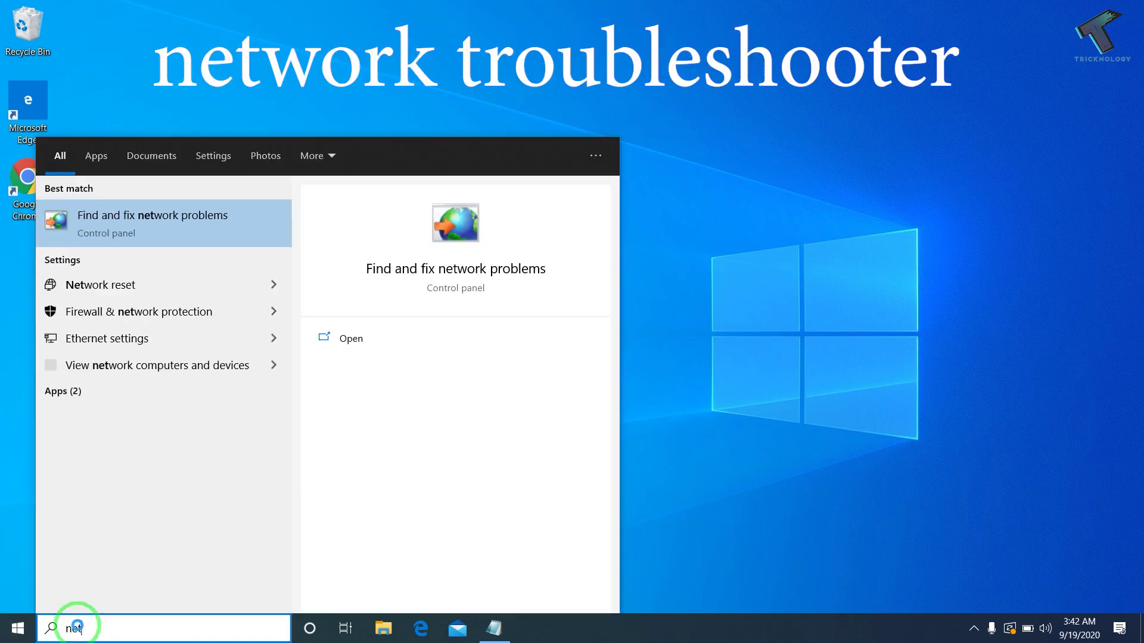
type("work troub")
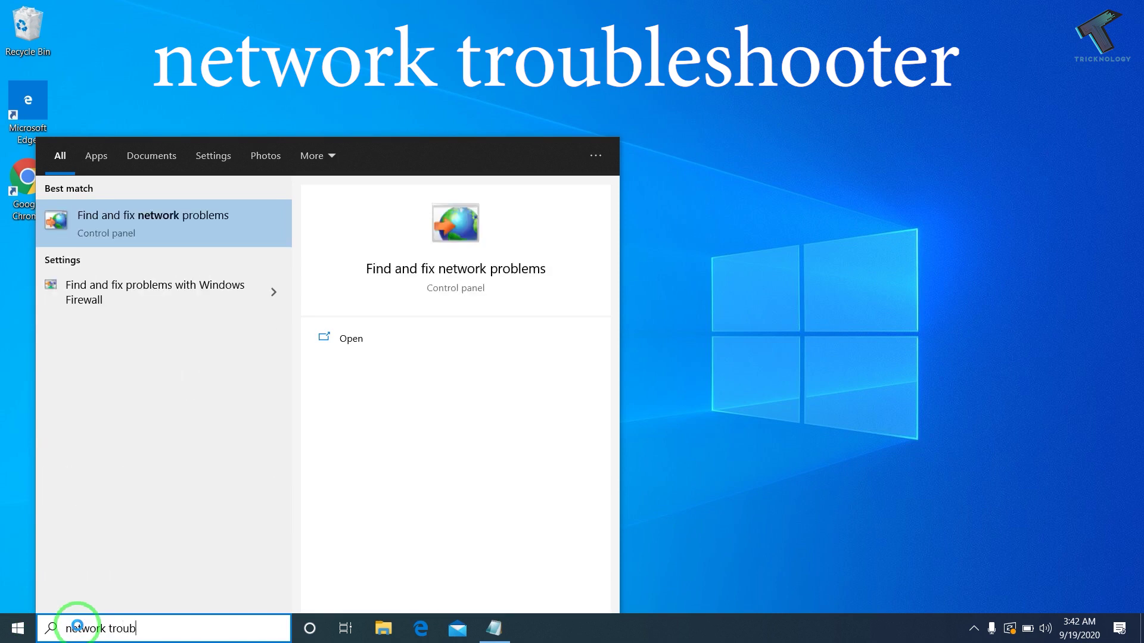
type("leshooter")
- Run Find and fix network problems on the Internet connection, closing it when no problem is identified
left_click(159, 224)
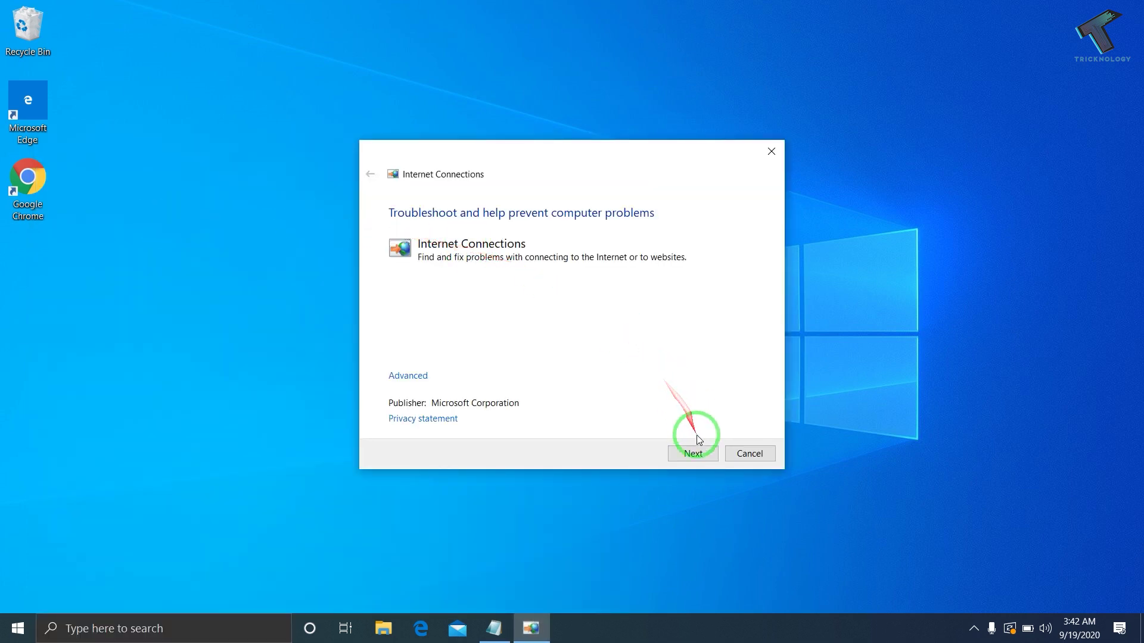
left_click(693, 452)
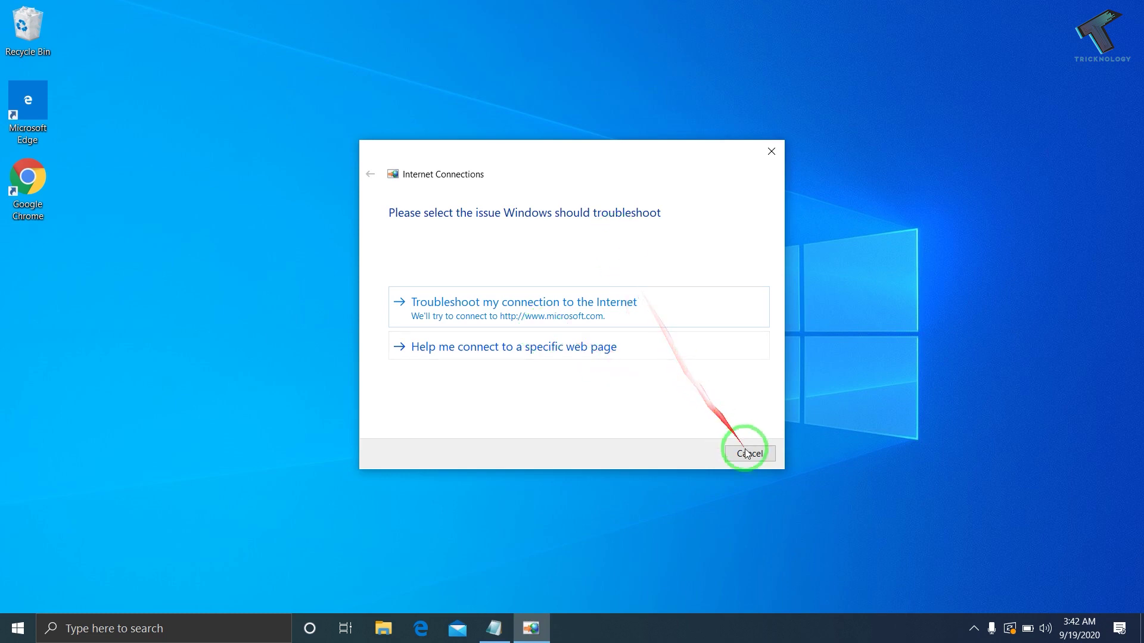
left_click(507, 313)
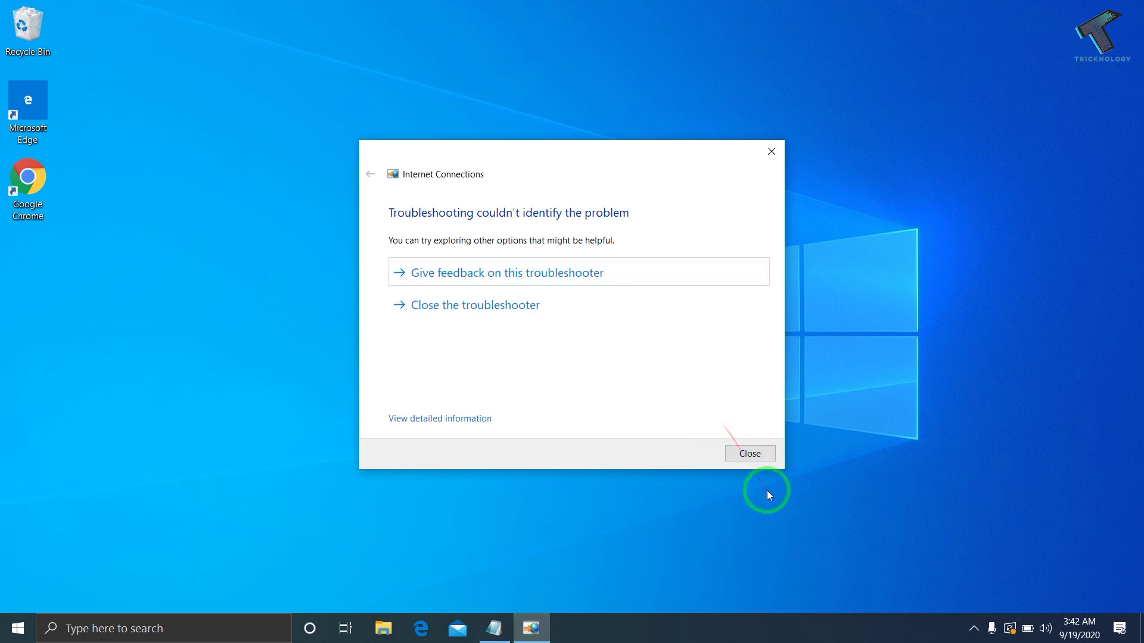
left_click(756, 454)
- Refresh the desktop, then search 'cmd' and run Command Prompt as administrator
right_click(434, 206)
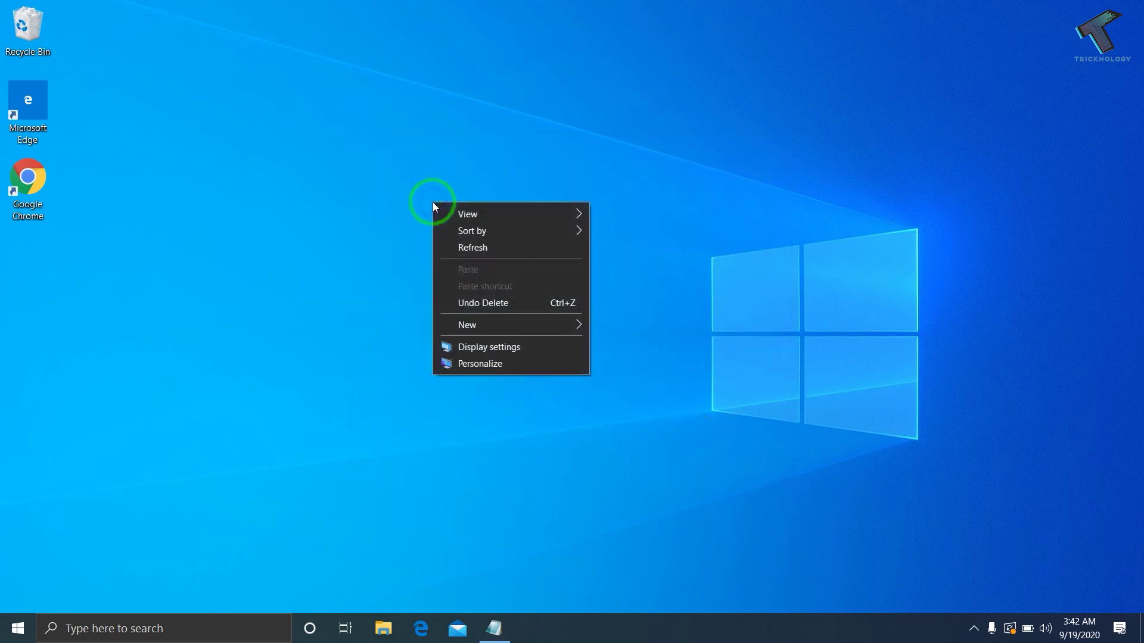
left_click(465, 250)
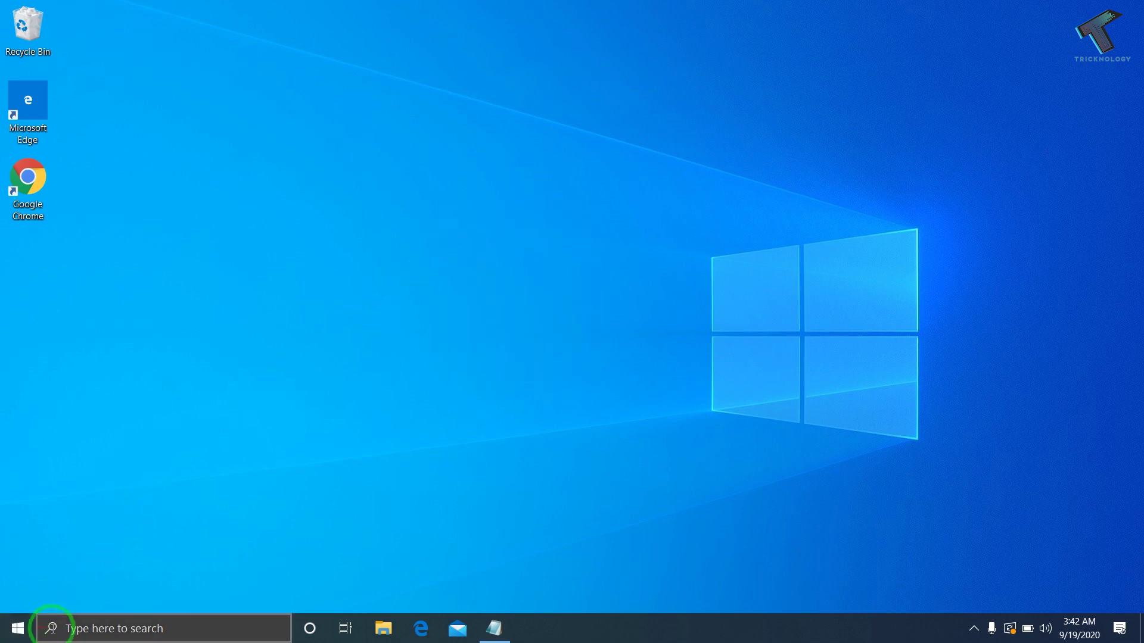
left_click(65, 629)
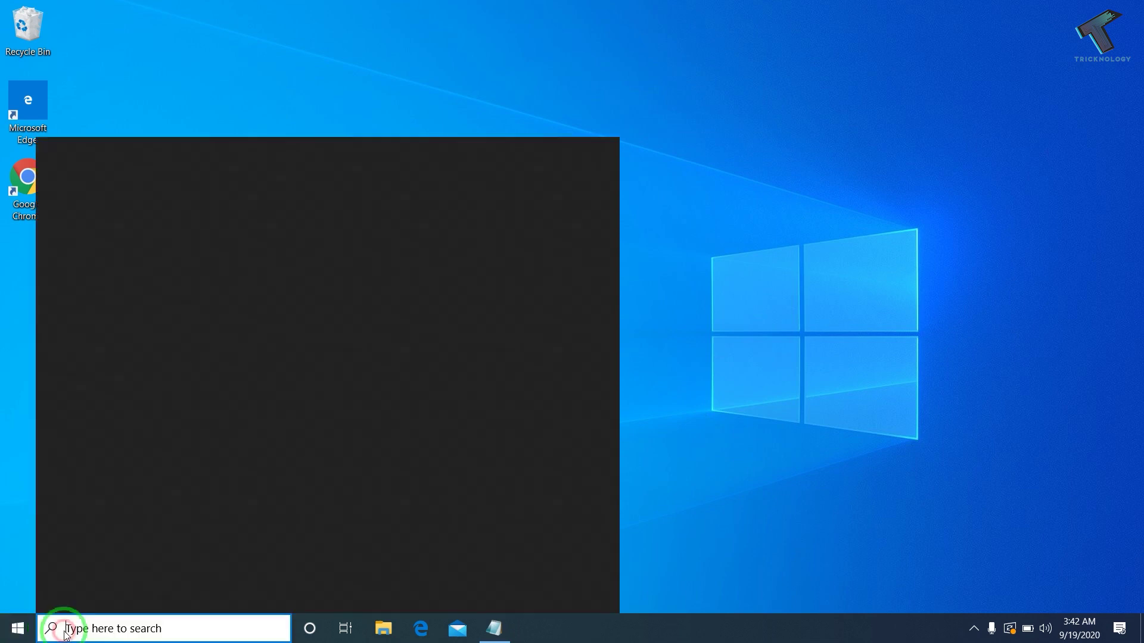
type("cmd")
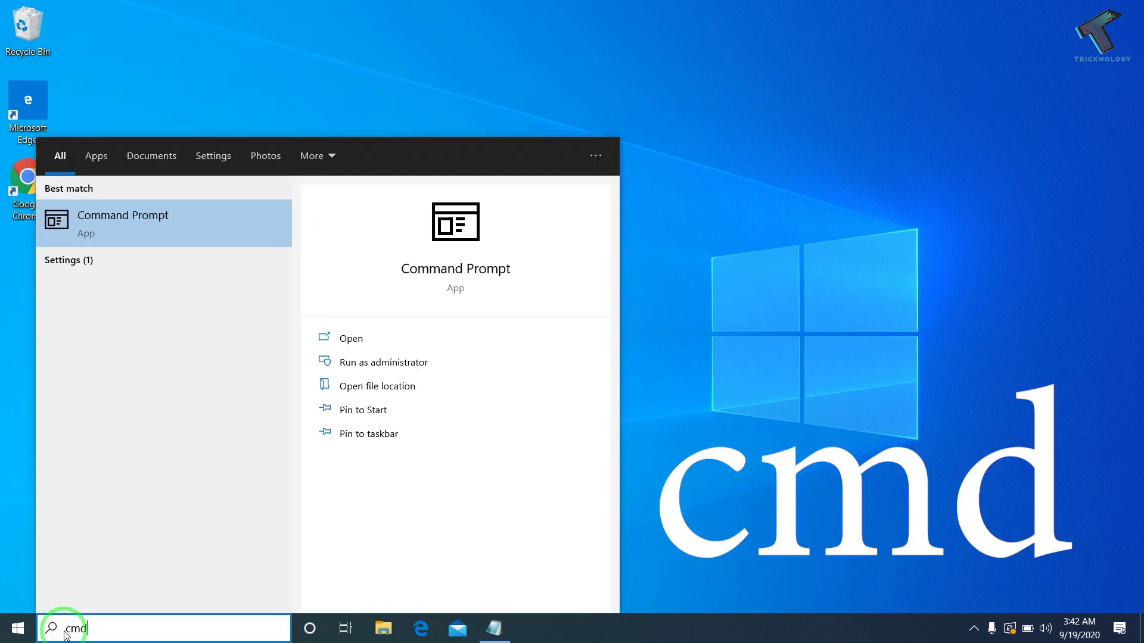
right_click(149, 235)
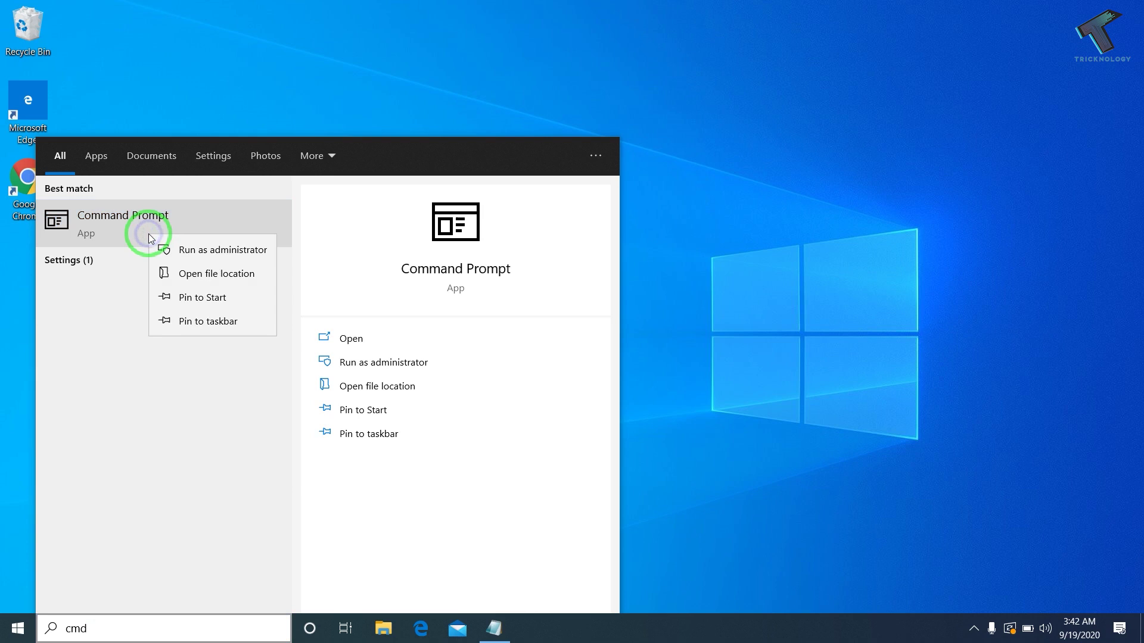
left_click(179, 254)
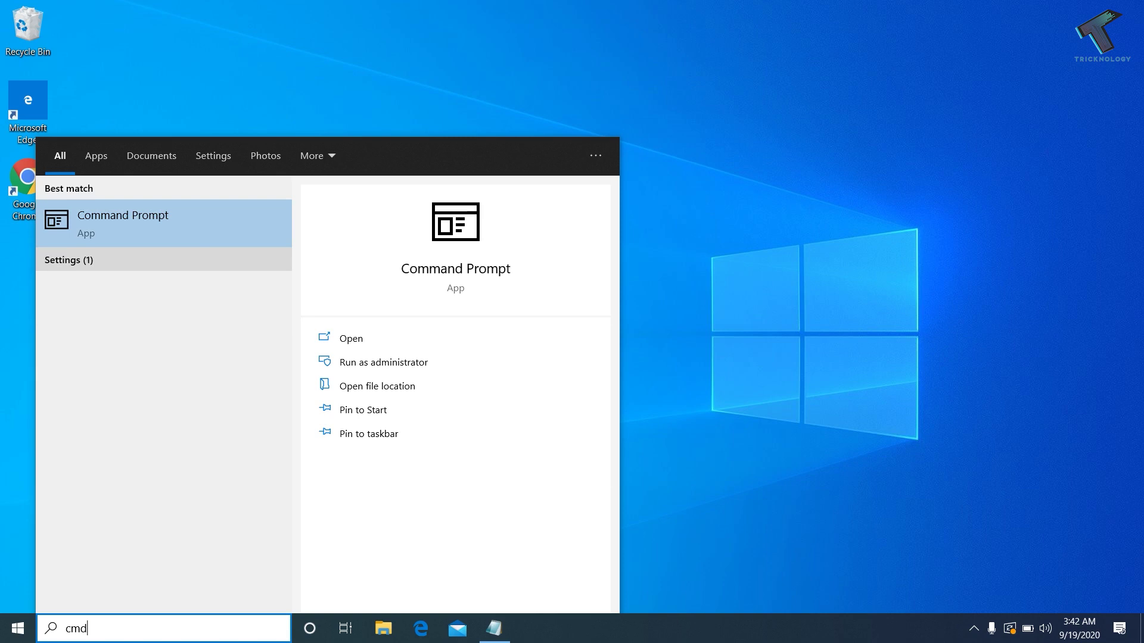
- Run 'netsh winsock reset' in the admin console, fixing a typo, then close the window
left_click(496, 113)
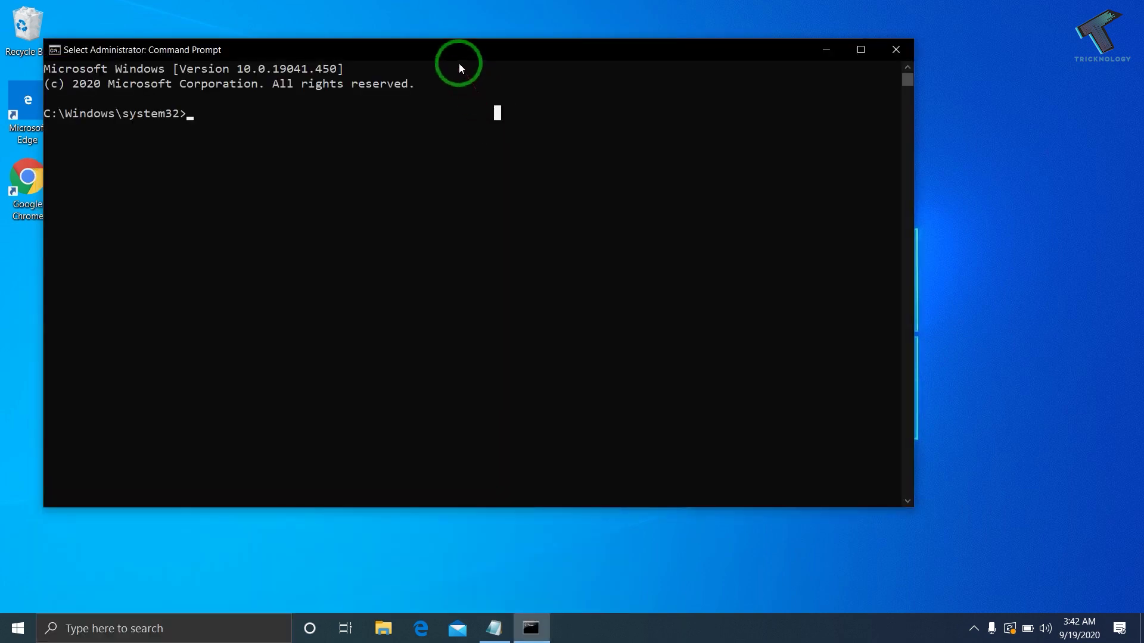
left_click_drag(458, 55, 552, 103)
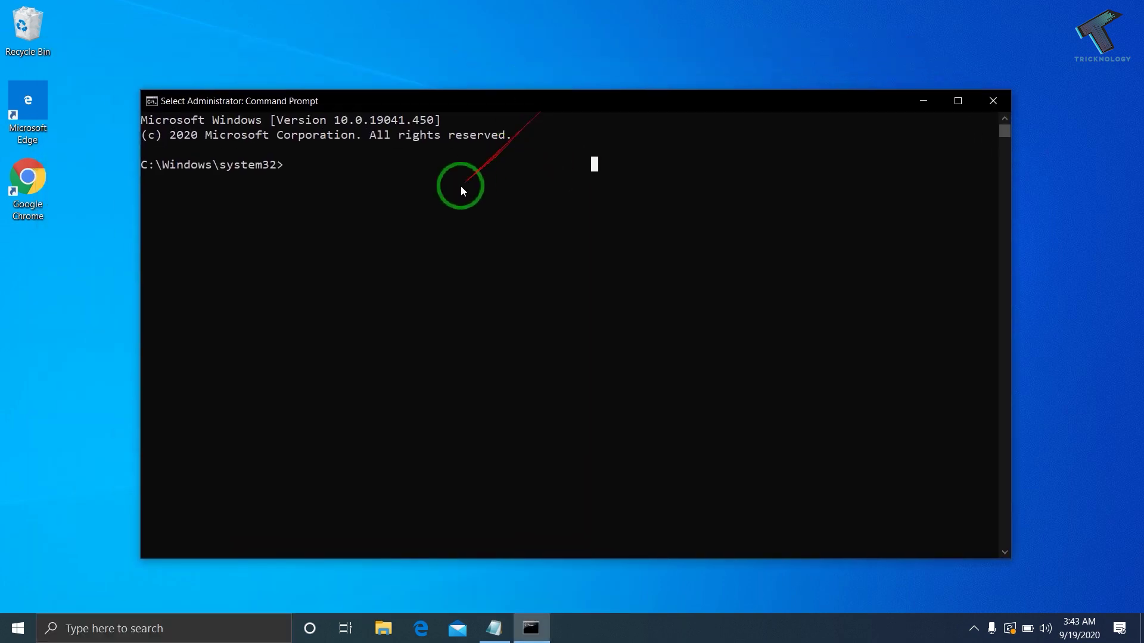
left_click(424, 222)
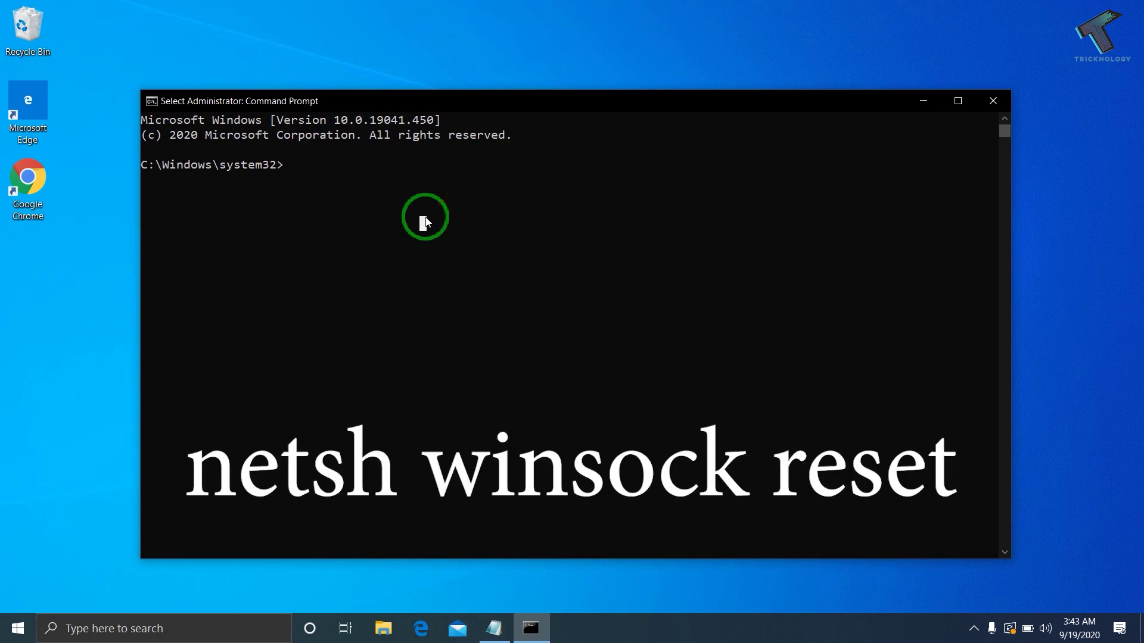
type("netsh")
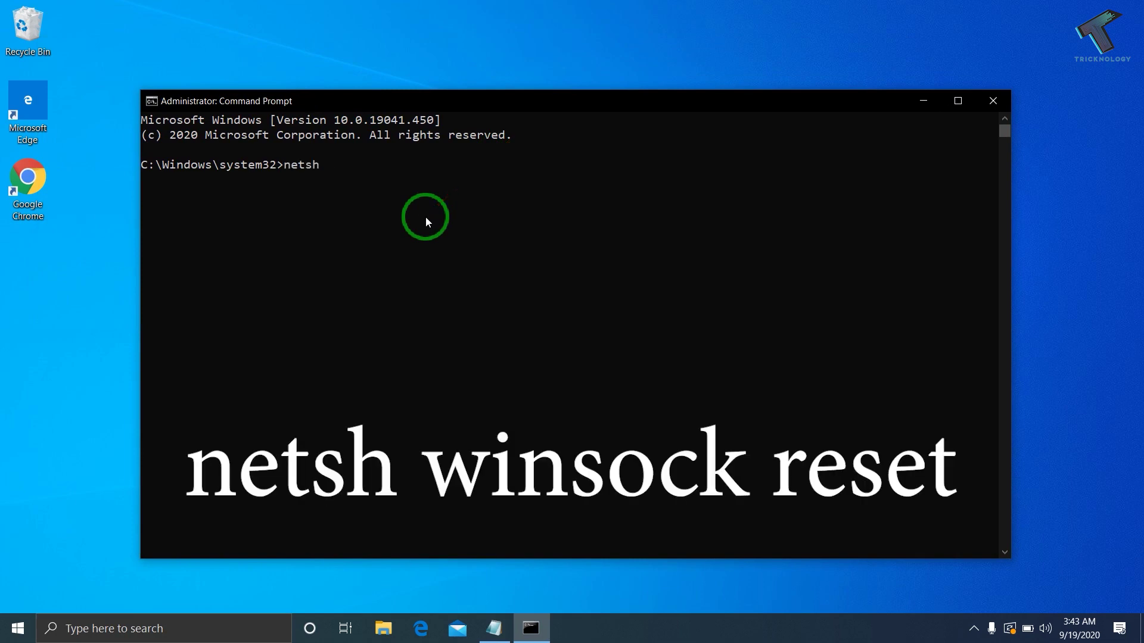
type(" winsock reset")
key("Return")
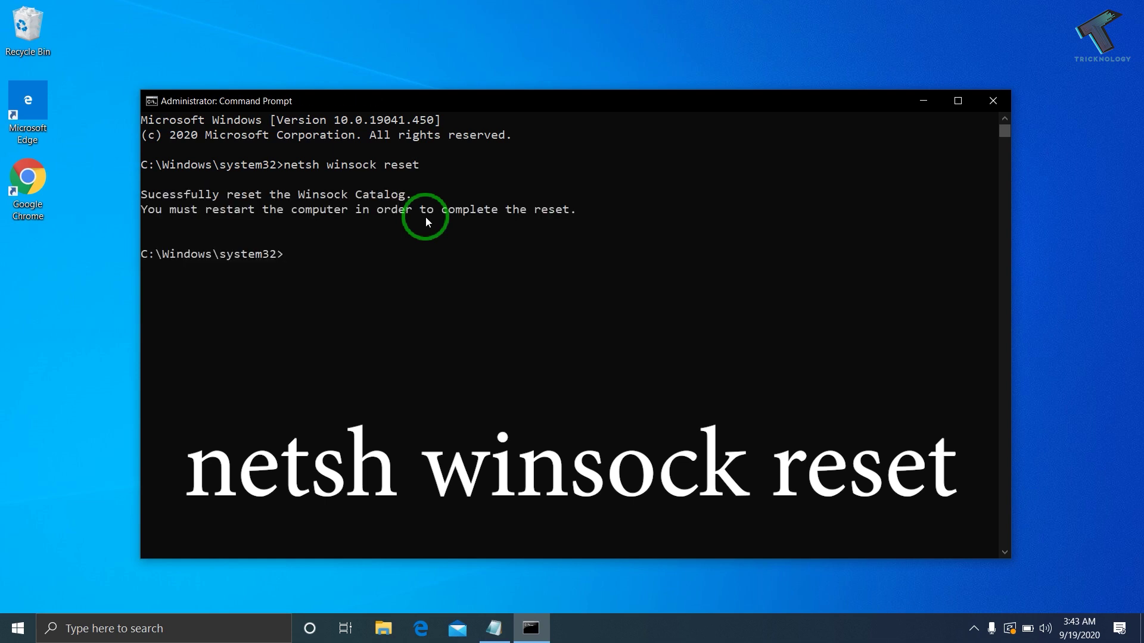
mouse_move(425, 216)
left_mouse_down()
mouse_move(327, 174)
mouse_move(308, 131)
mouse_move(223, 142)
left_mouse_up()
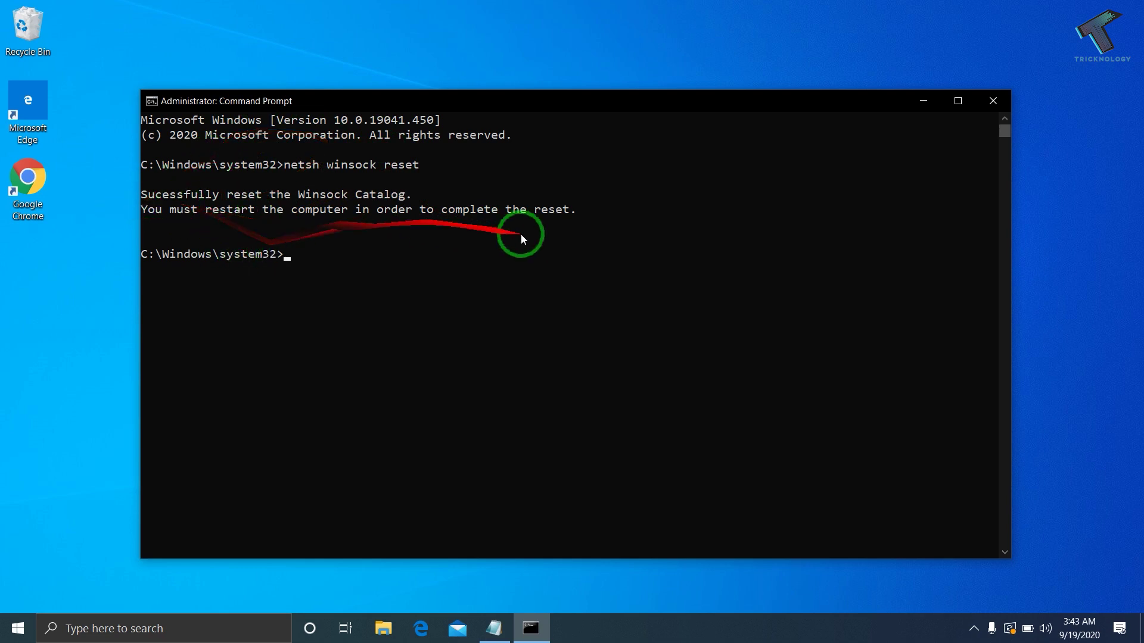
left_click(993, 101)
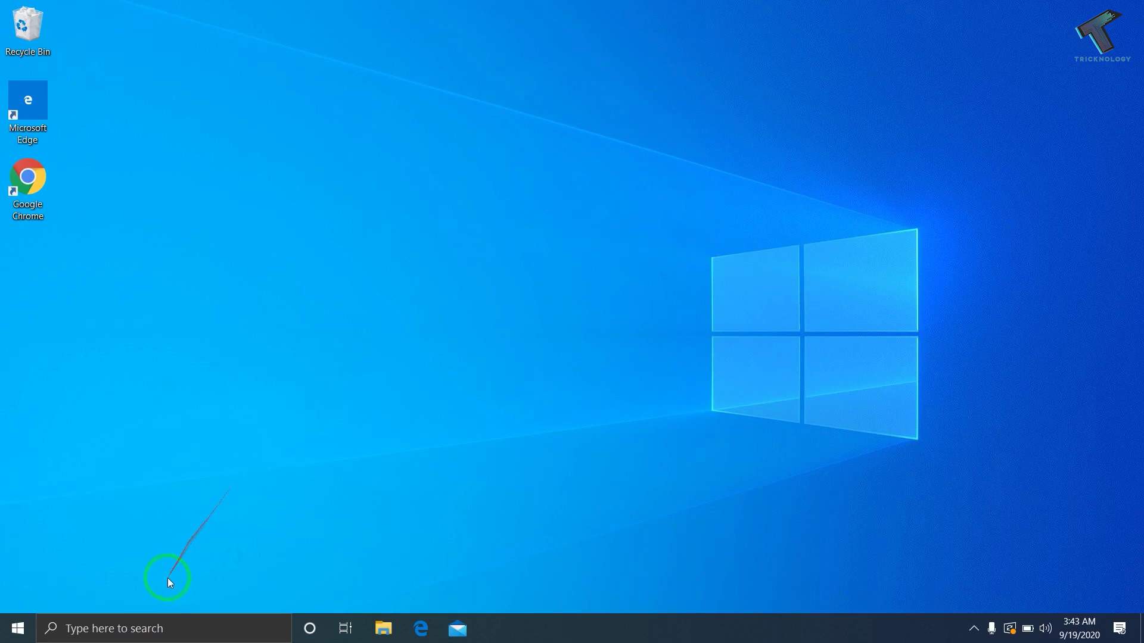
- Search 'cmd' again and launch another Command Prompt as administrator
left_click(130, 624)
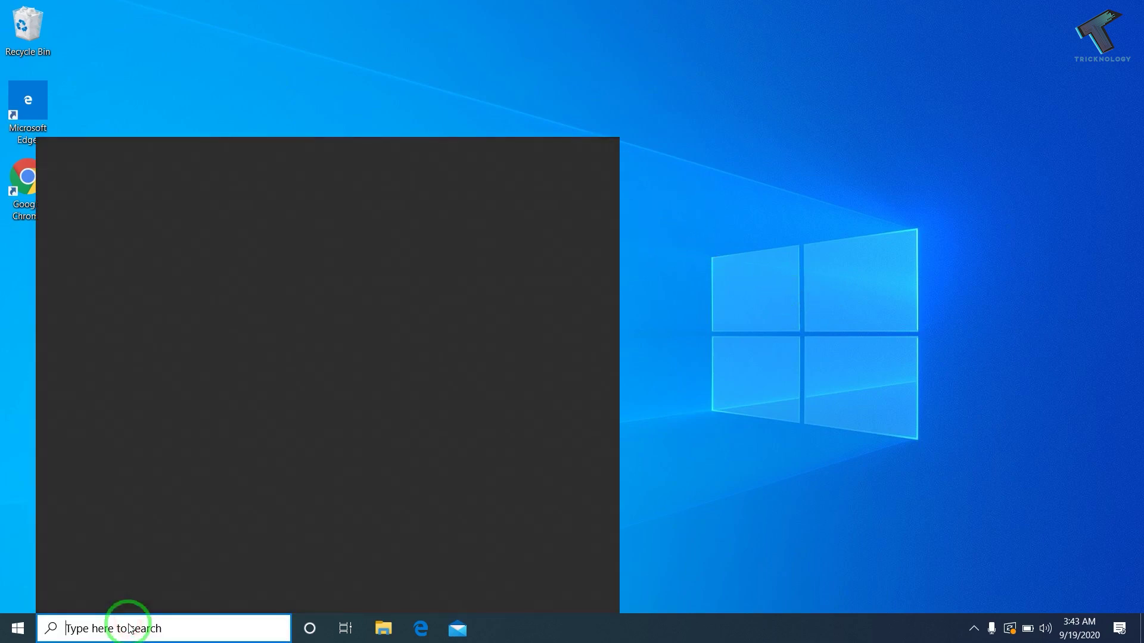
type("cmd")
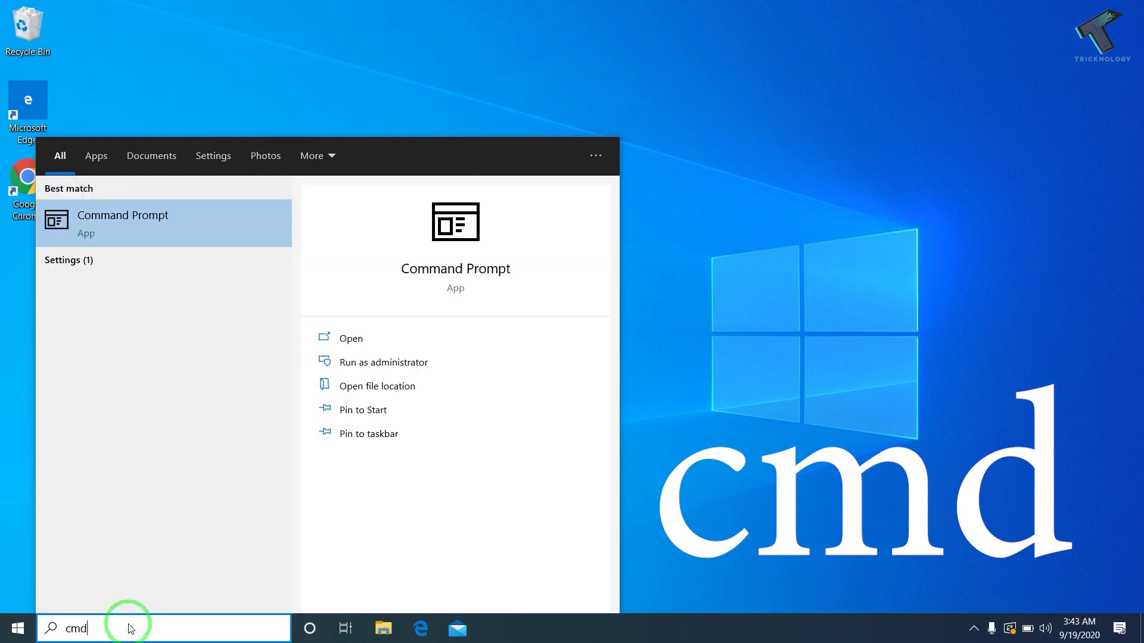
right_click(139, 227)
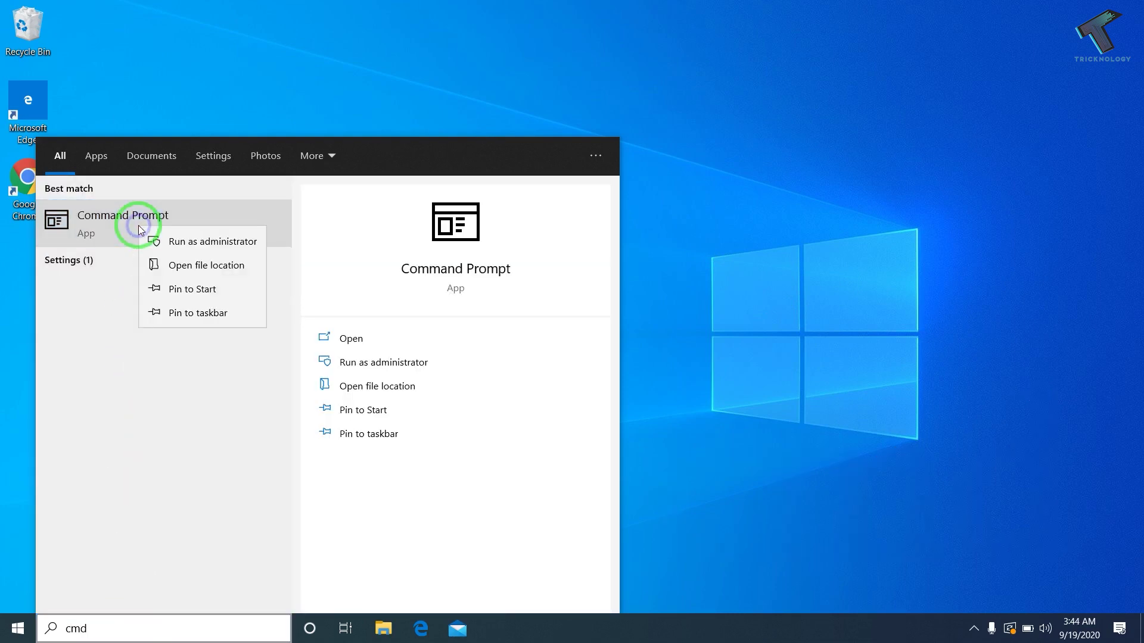
left_click(210, 244)
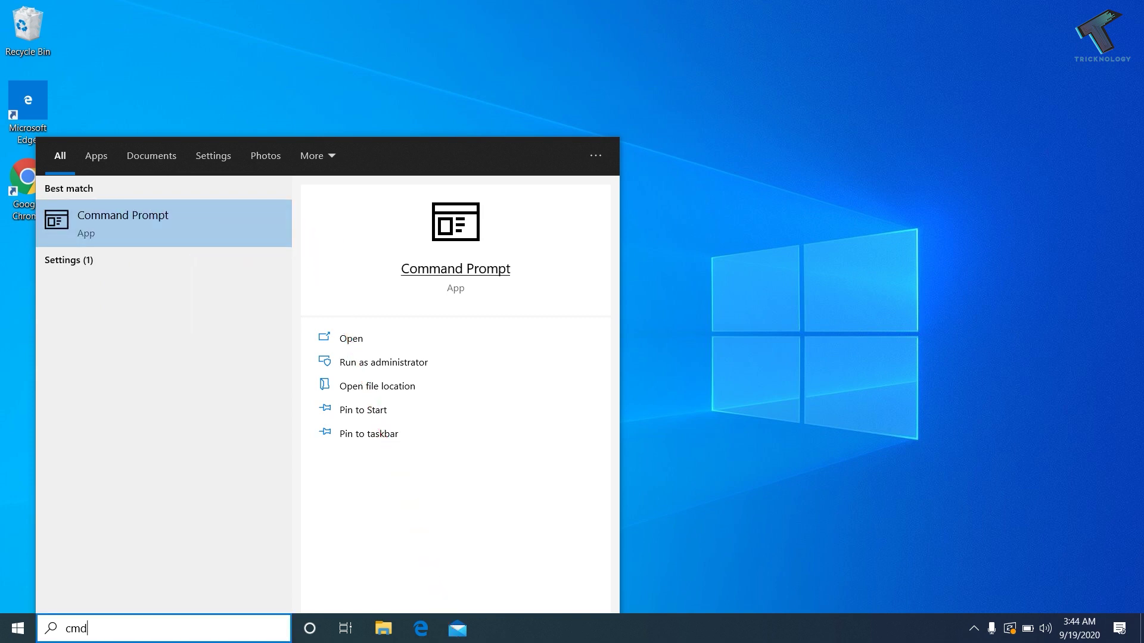
- Run 'netcfg -d' in the admin console to remove all network devices
left_click(441, 87)
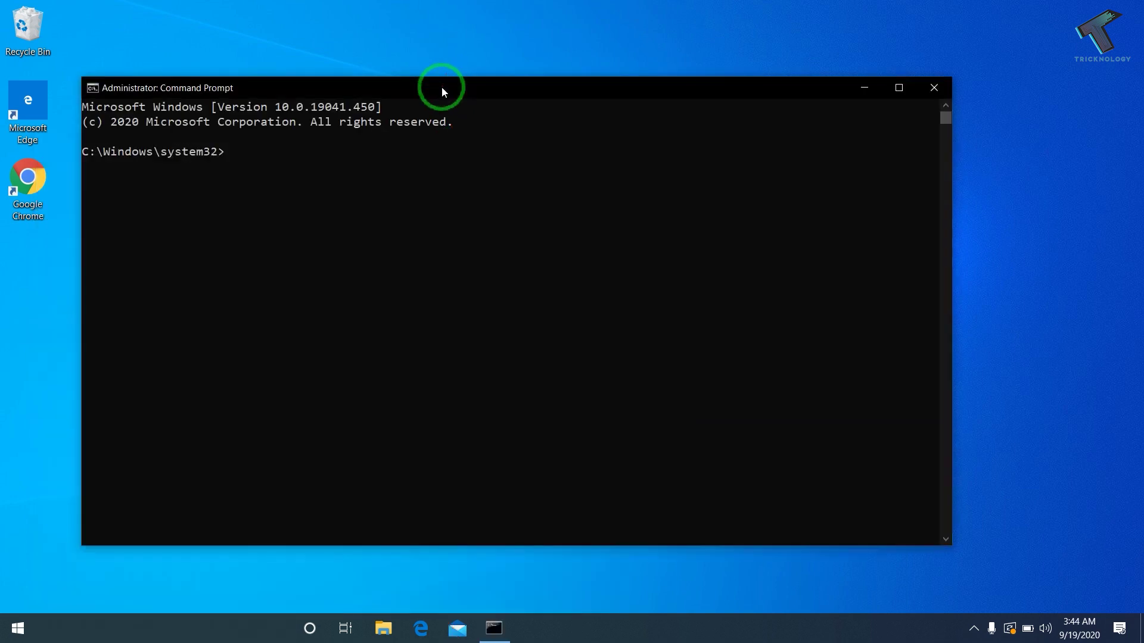
left_click_drag(441, 87, 572, 99)
left_click(532, 219)
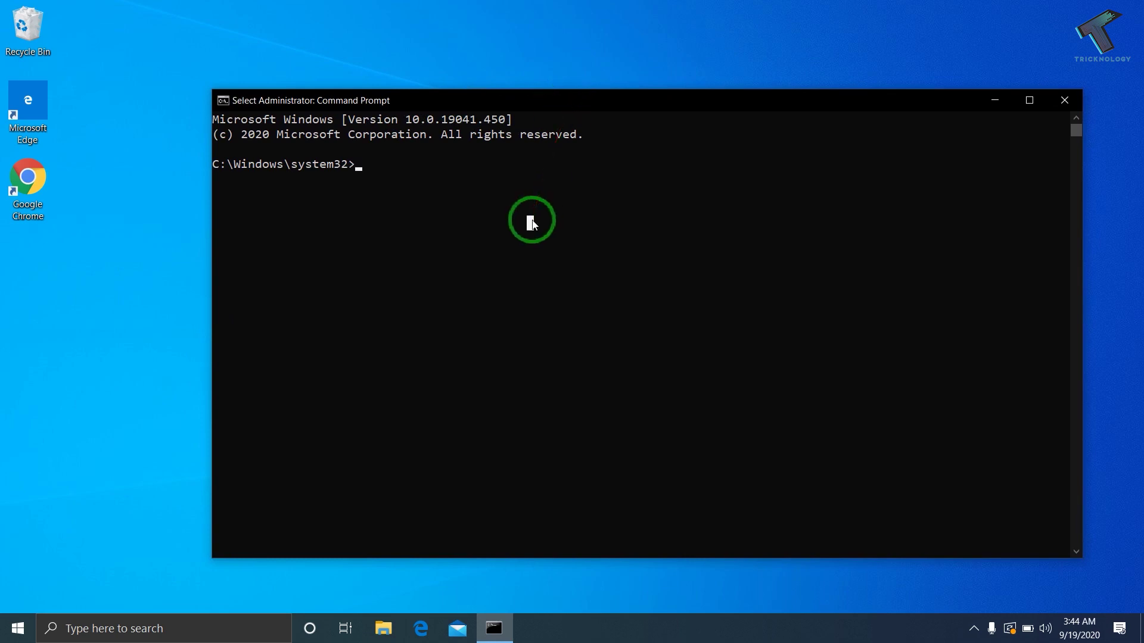
type("netcf")
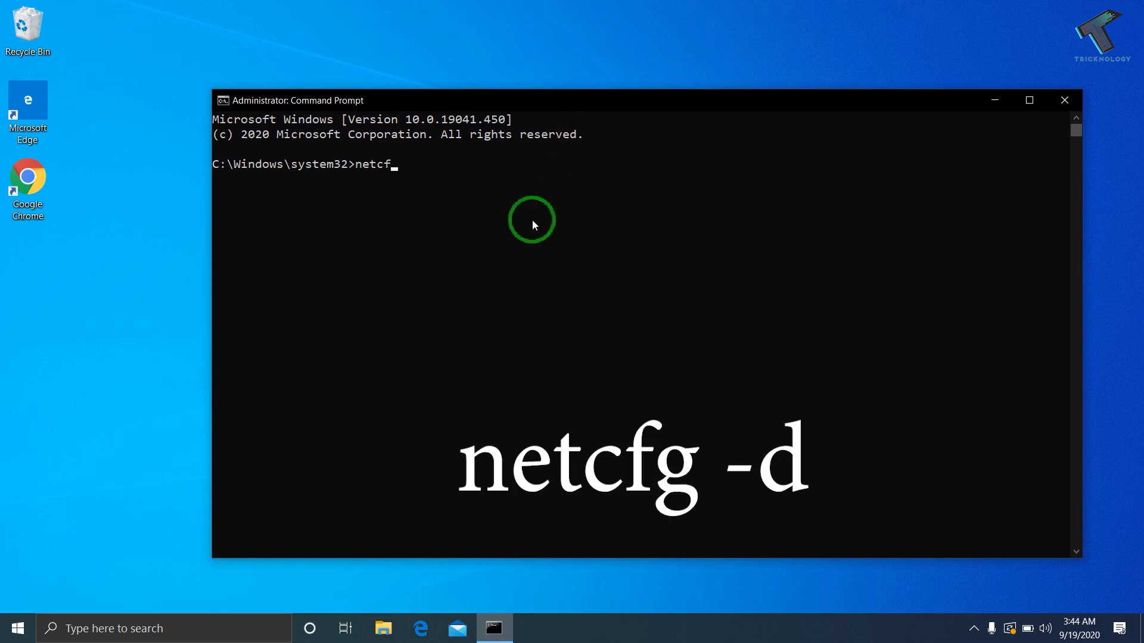
type("g -d")
key("Return")
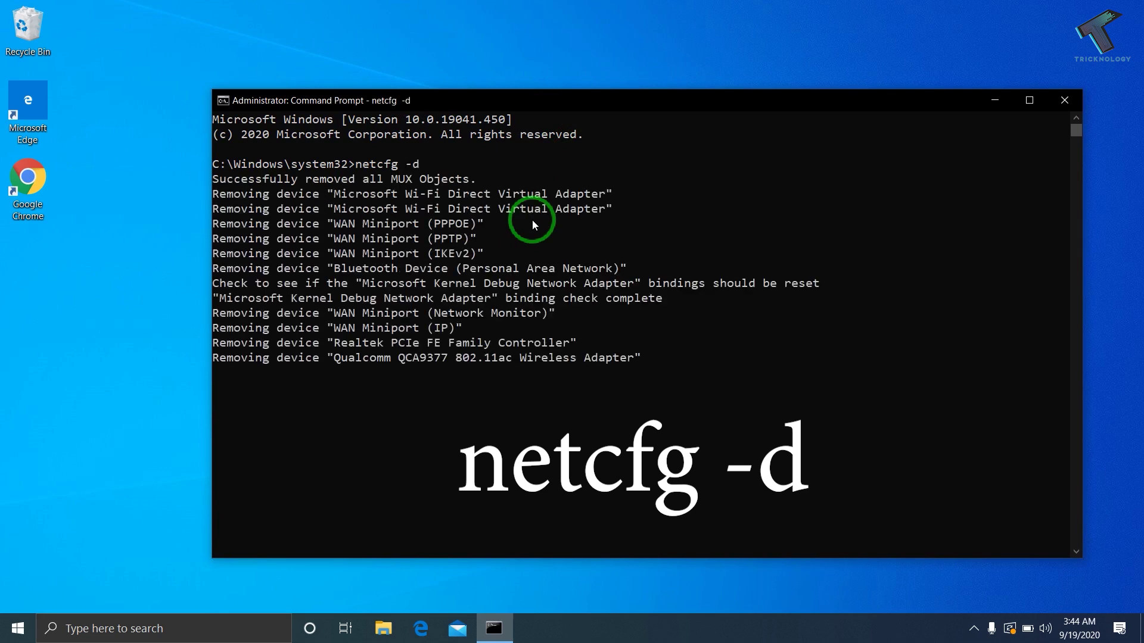